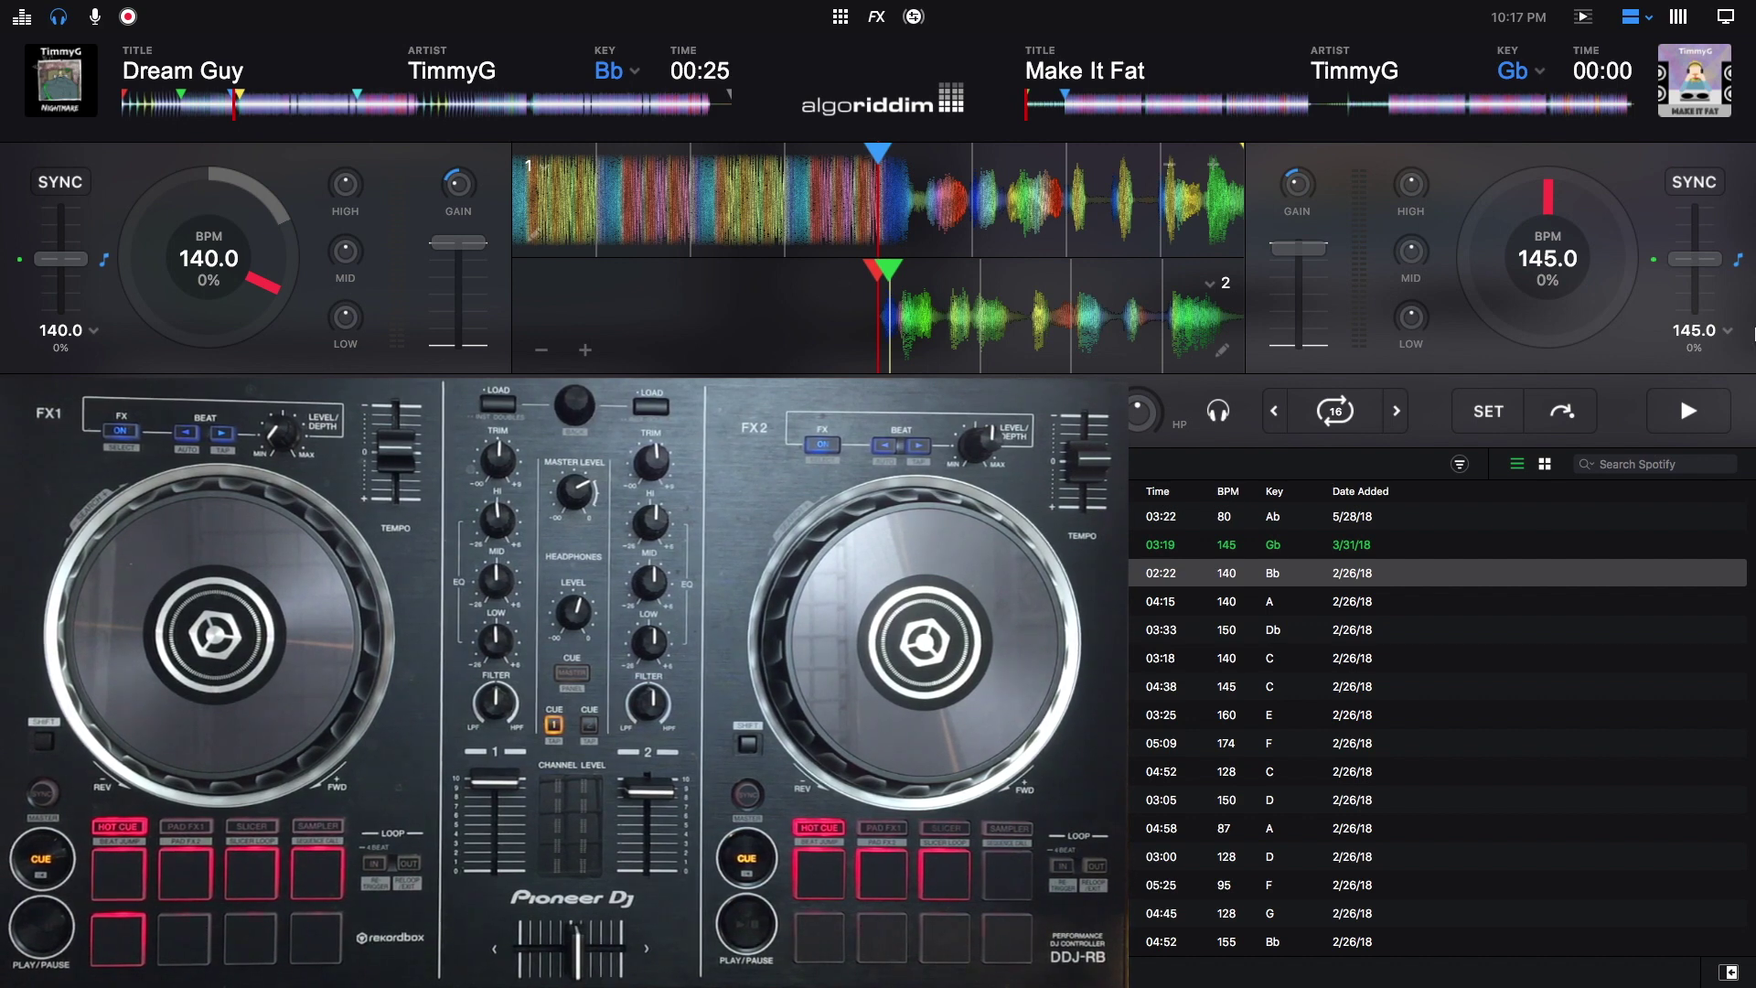
# Choose a tempo range of ±8% for deck 2 in its tempo settings.
pyautogui.click(1727, 334)
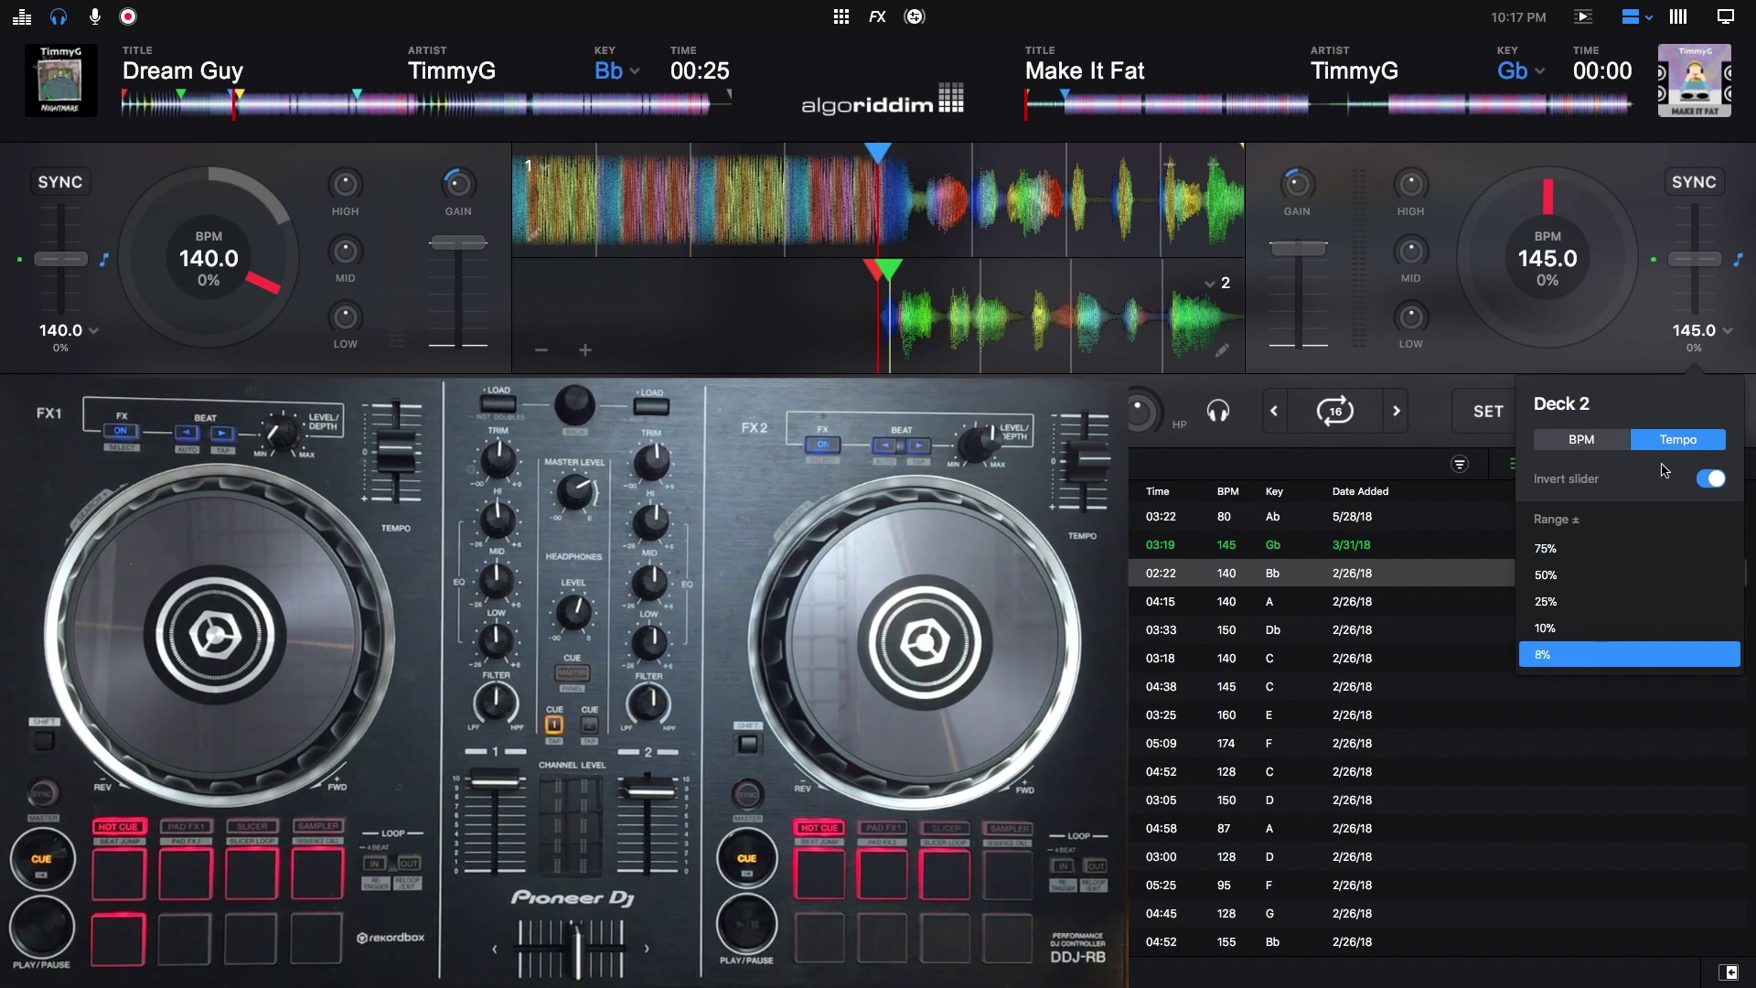
pyautogui.click(1542, 655)
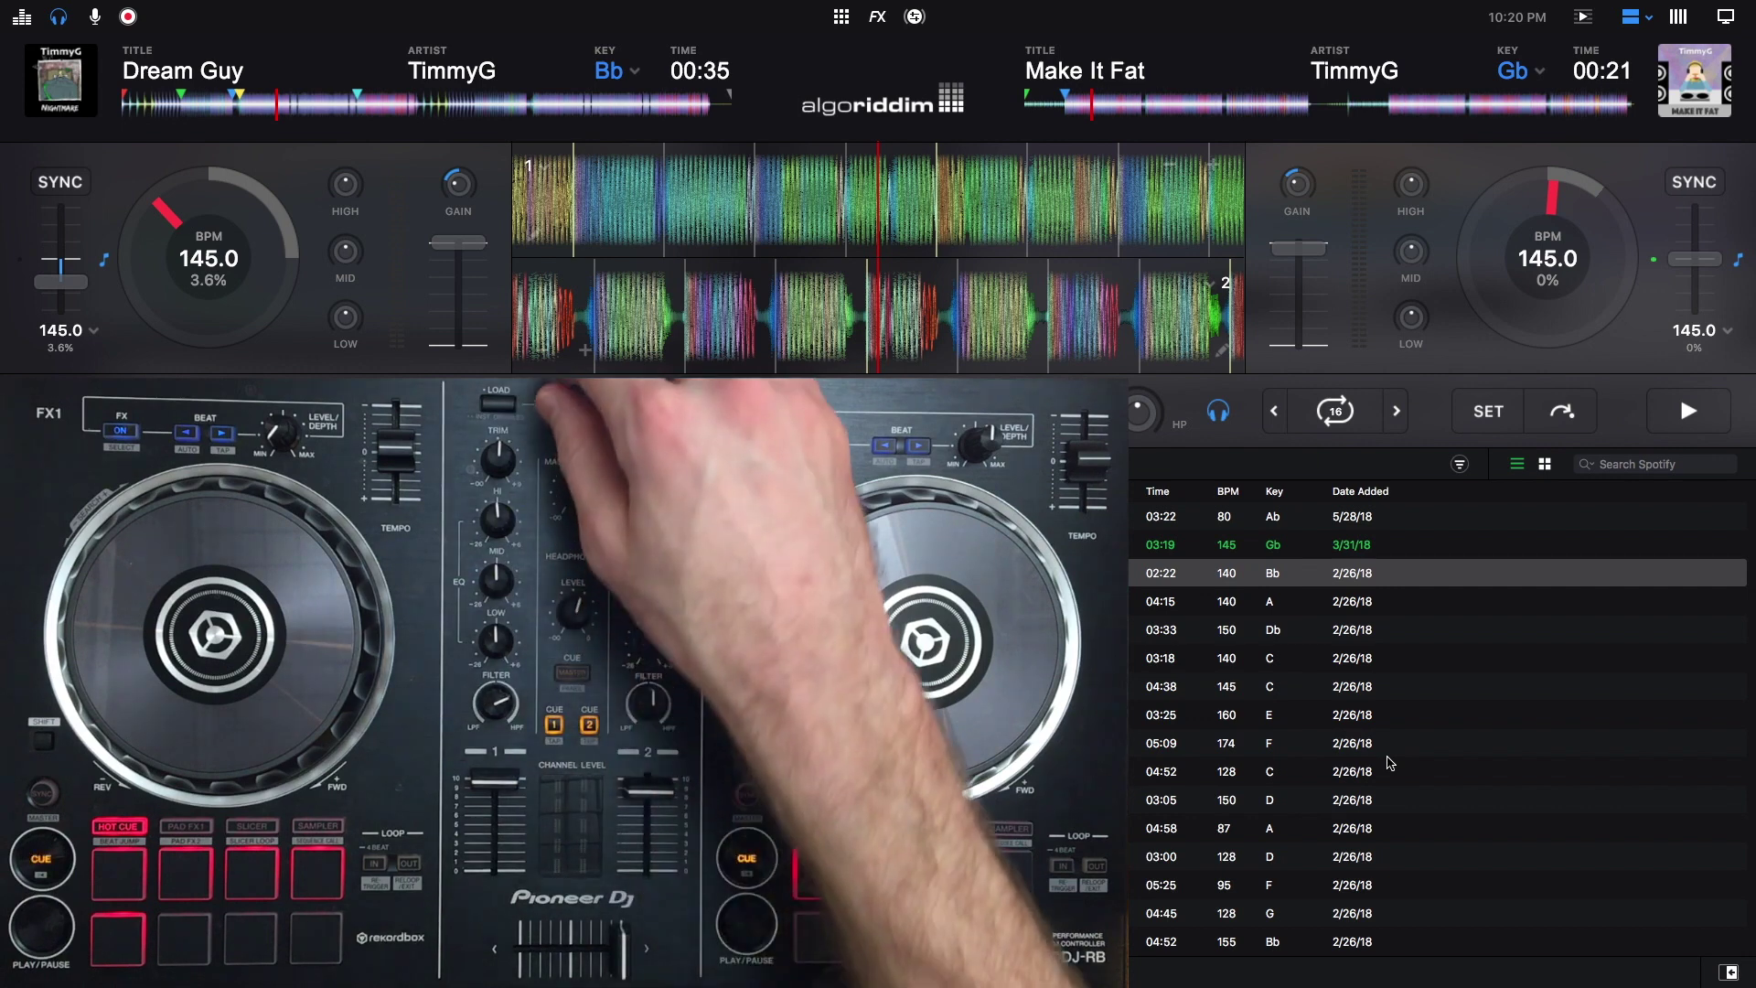
# Load the 128 BPM track "Happy Father's Day" in key G from the library onto deck 2.
pyautogui.press('Down')
pyautogui.press('Down')
pyautogui.press('Down')
pyautogui.press('Down')
pyautogui.press('Down')
pyautogui.press('Down')
pyautogui.press('Down')
pyautogui.press('Down')
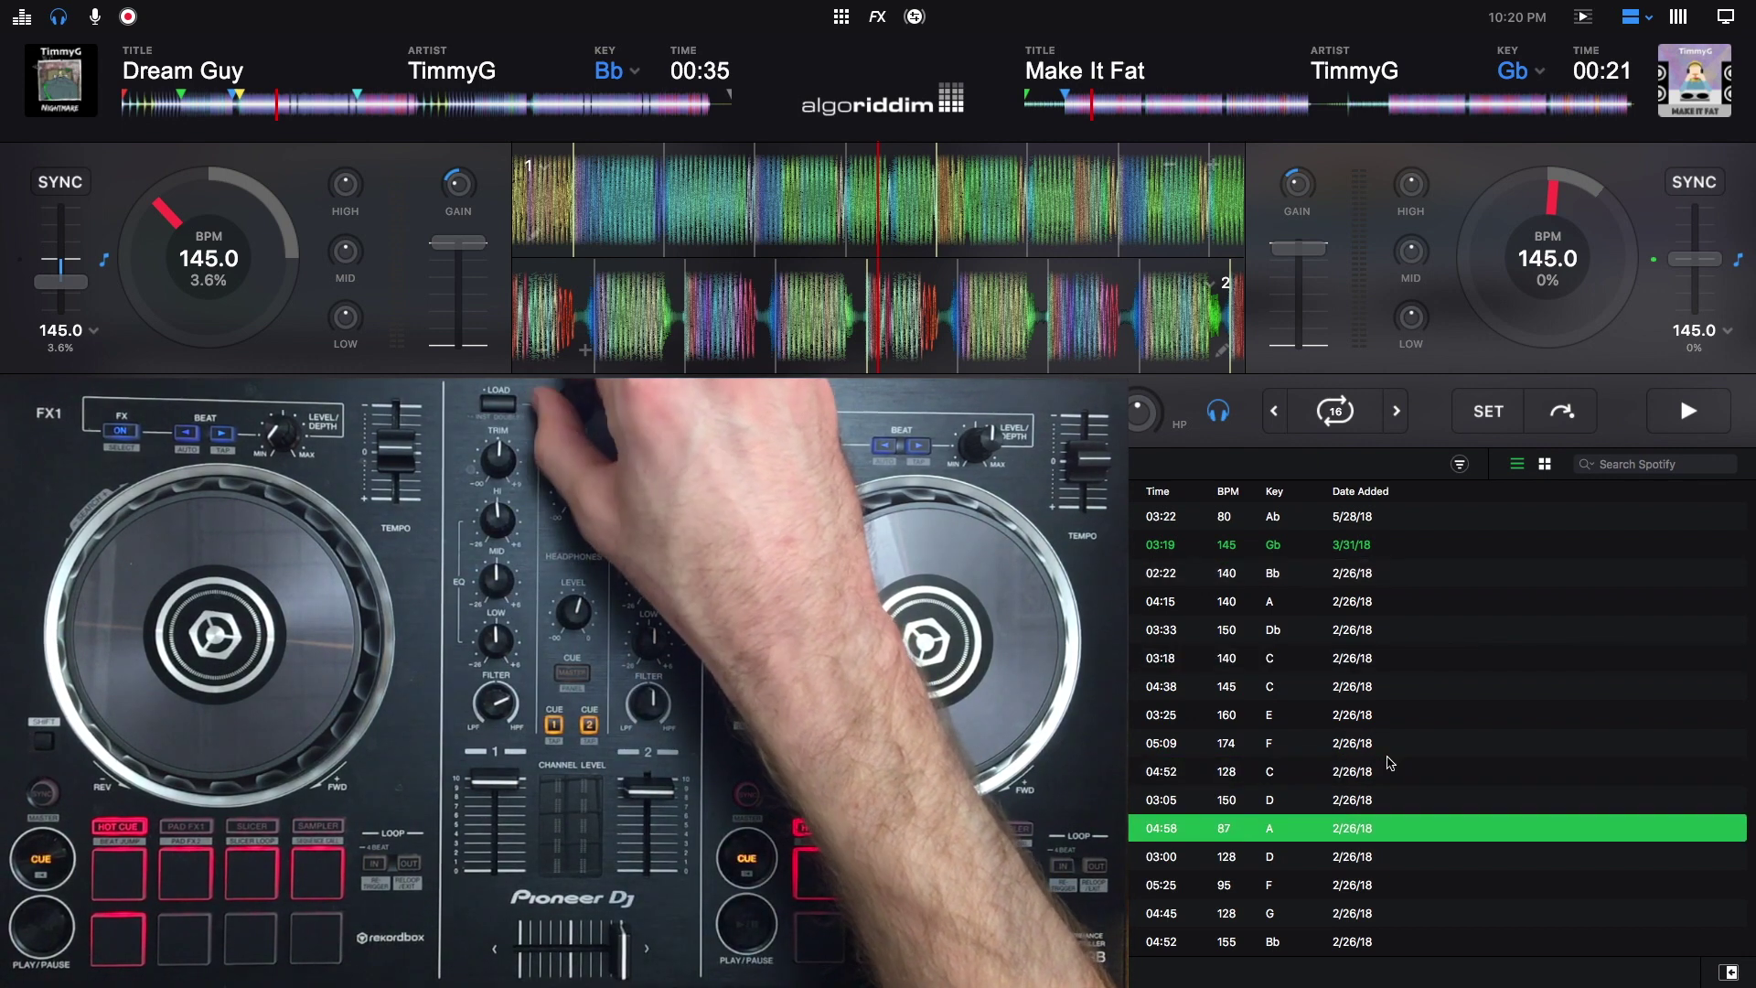
pyautogui.press('Down')
pyautogui.press('Down')
pyautogui.press('Down')
pyautogui.press('Down')
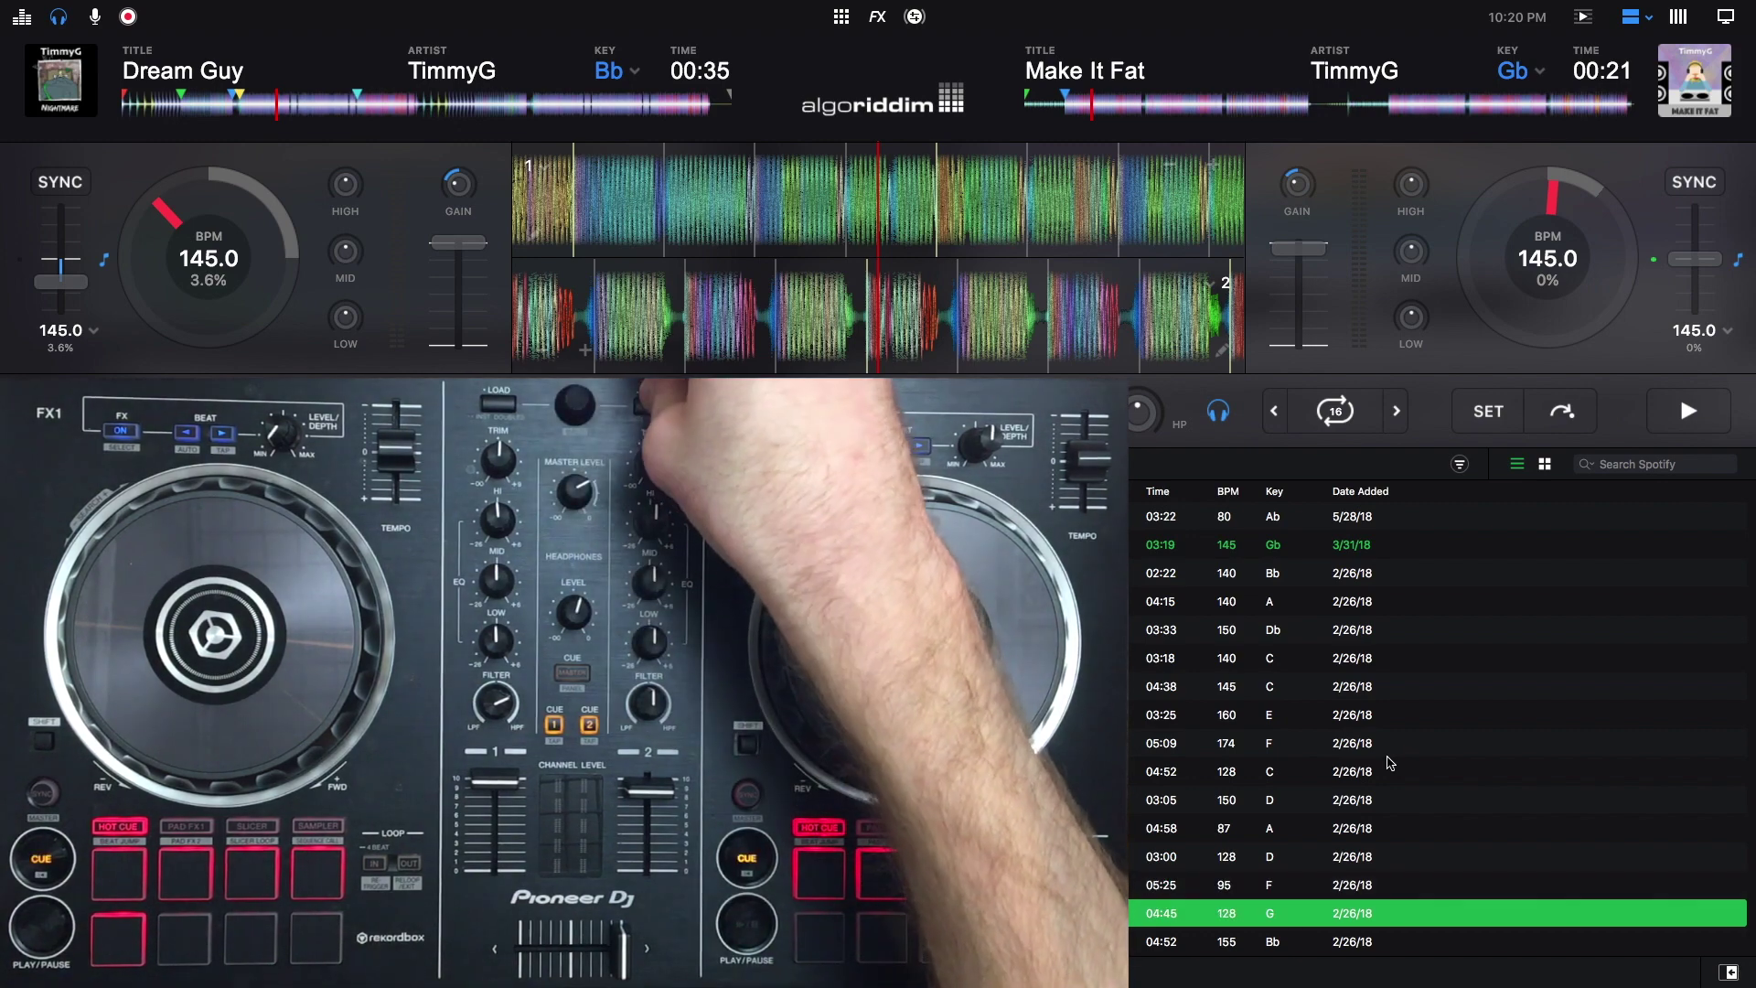
pyautogui.hotkey('shift', 'Right')
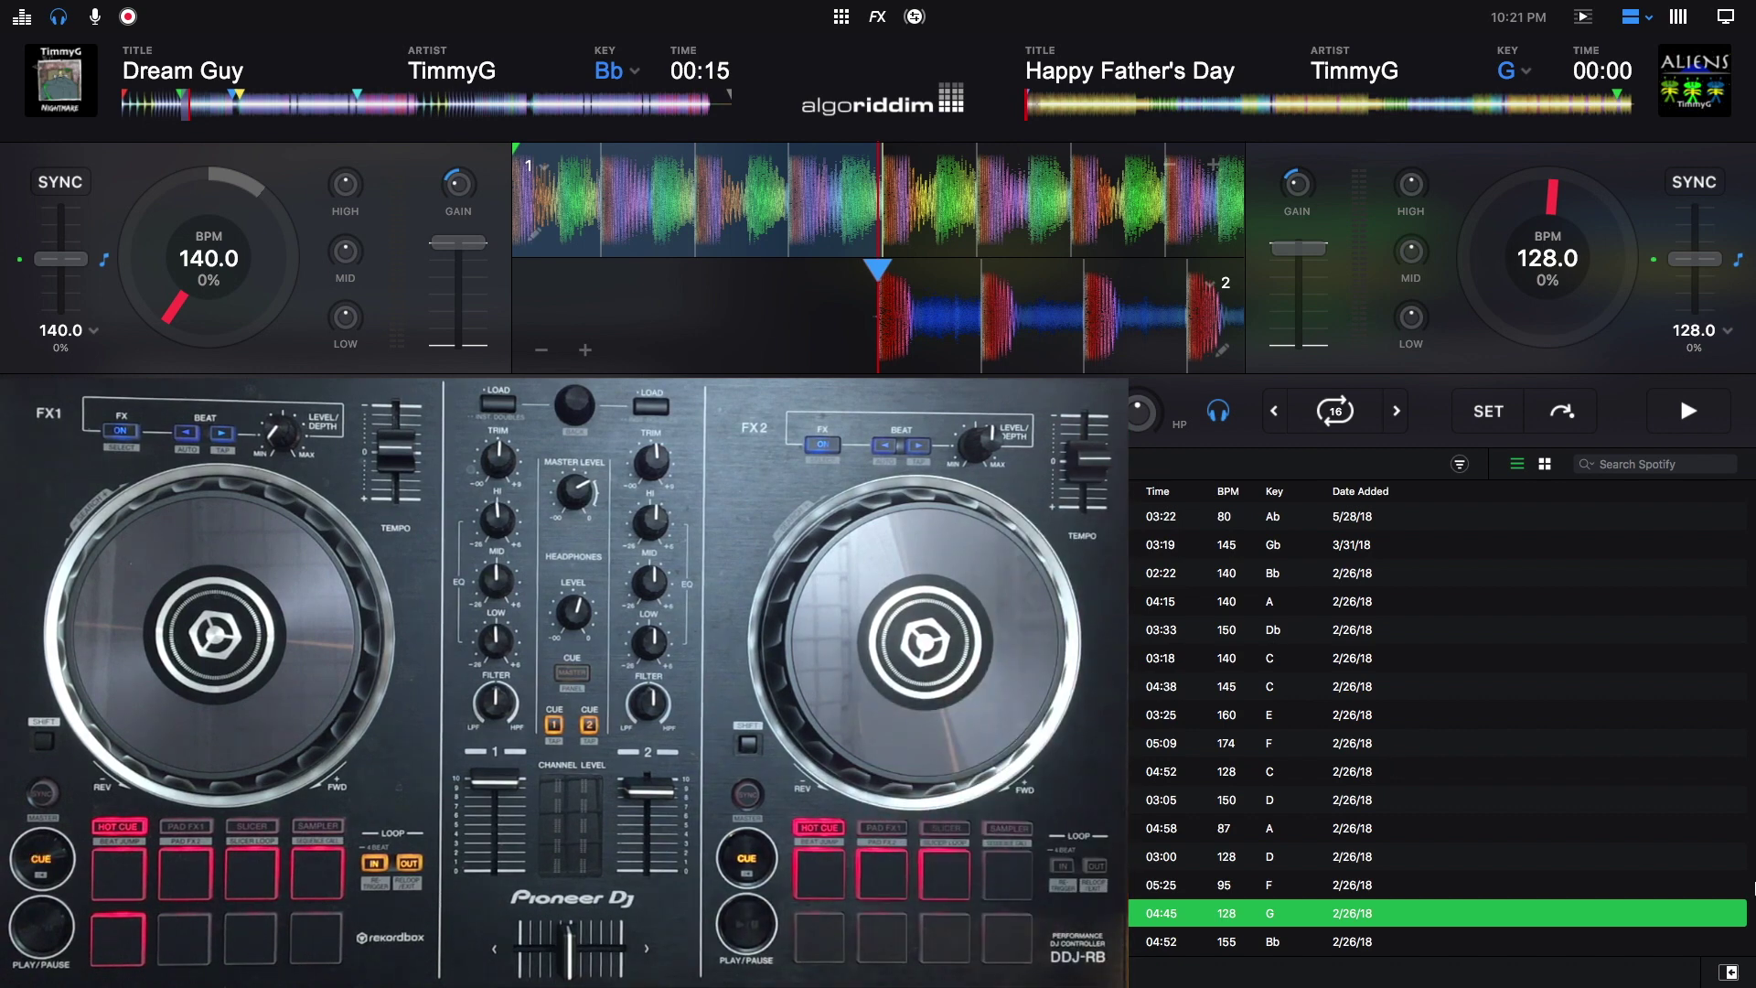
# Set deck 2's tempo range to ±10% and close the deck's tempo settings.
pyautogui.click(1716, 332)
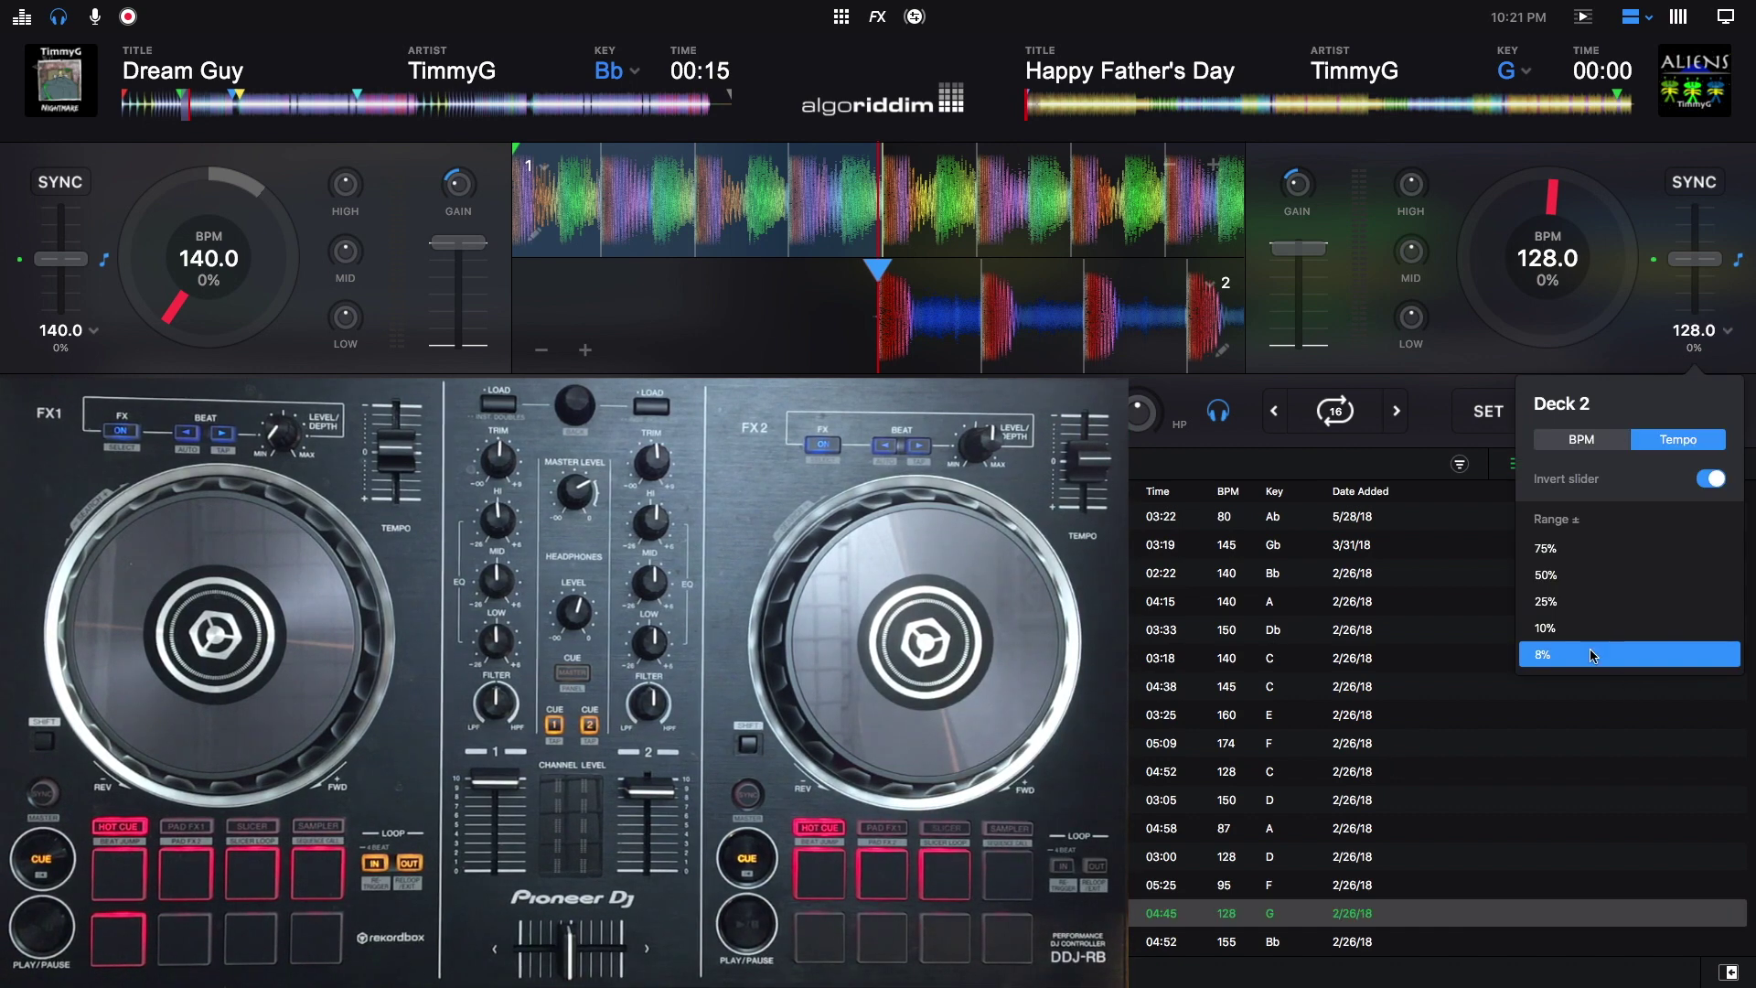
pyautogui.click(1568, 631)
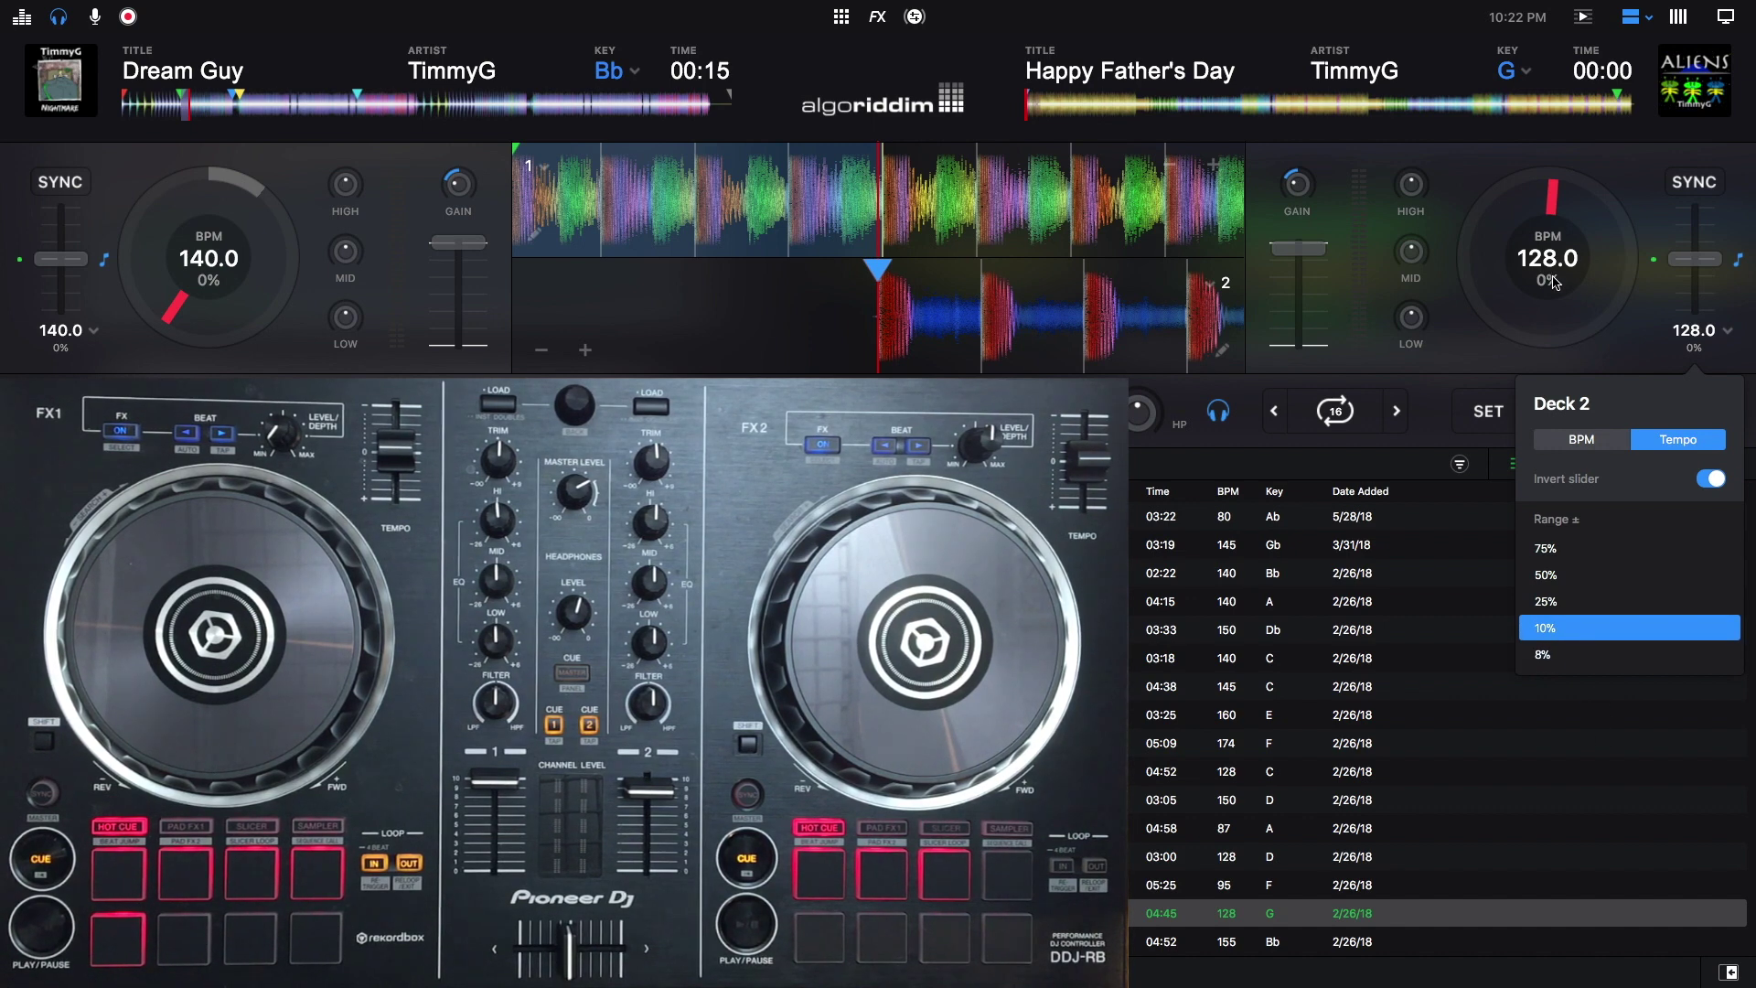
pyautogui.click(1484, 352)
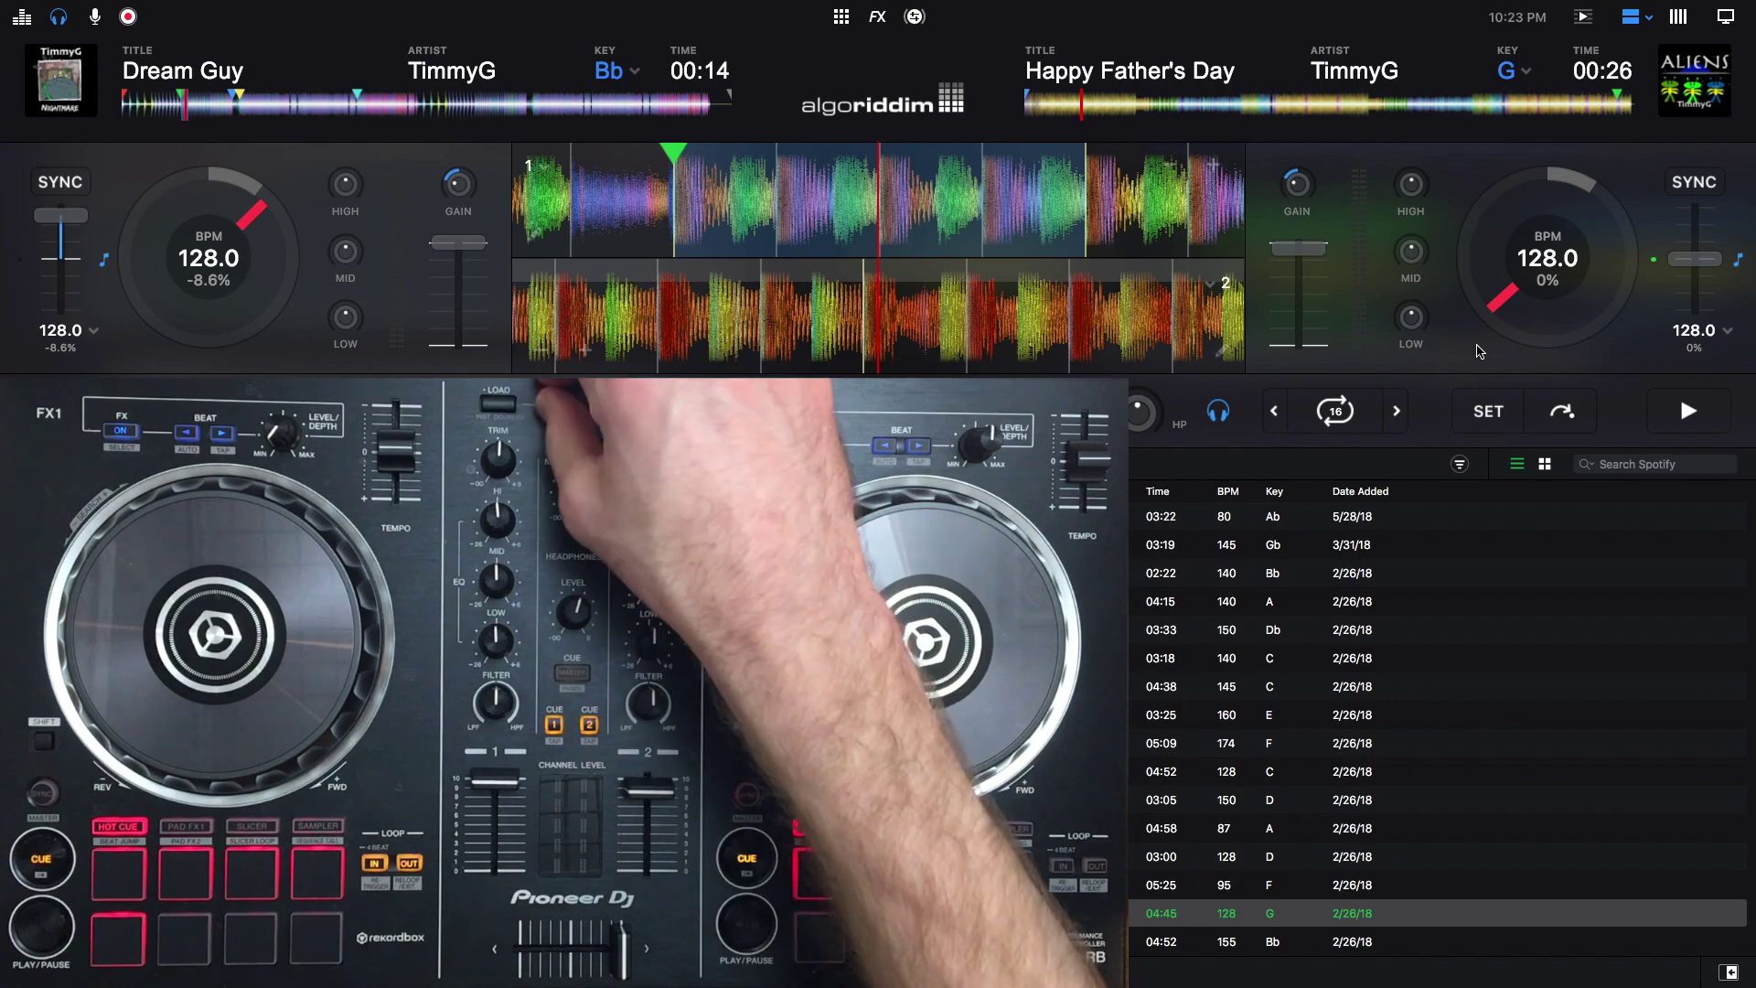
# Load the 95 BPM track "White Light" in key F from the library onto deck 1.
pyautogui.press('Up')
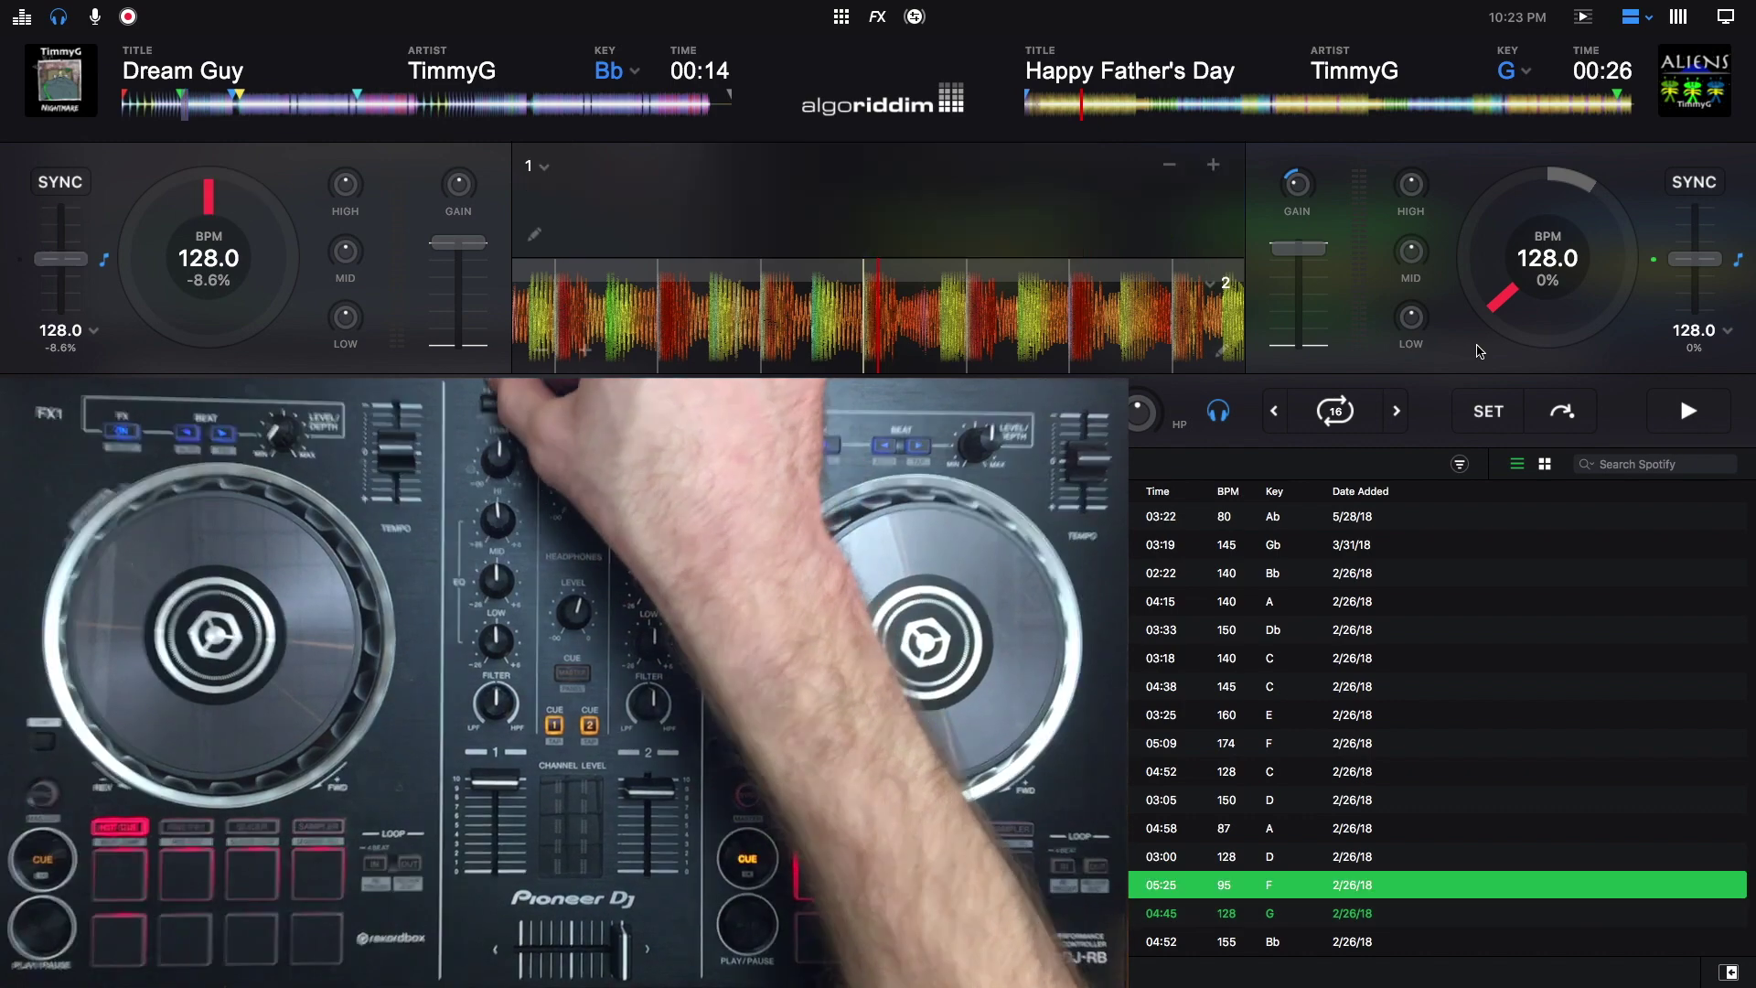
pyautogui.hotkey('shift', 'Left')
# Load the 140 BPM track "Joe the Bro" in key A from the library onto deck 2.
pyautogui.press('Up')
pyautogui.press('Up')
pyautogui.press('Up')
pyautogui.press('Up')
pyautogui.press('Up')
pyautogui.press('Up')
pyautogui.press('Up')
pyautogui.press('Up')
pyautogui.press('Up')
pyautogui.press('Up')
pyautogui.press('Up')
pyautogui.press('Down')
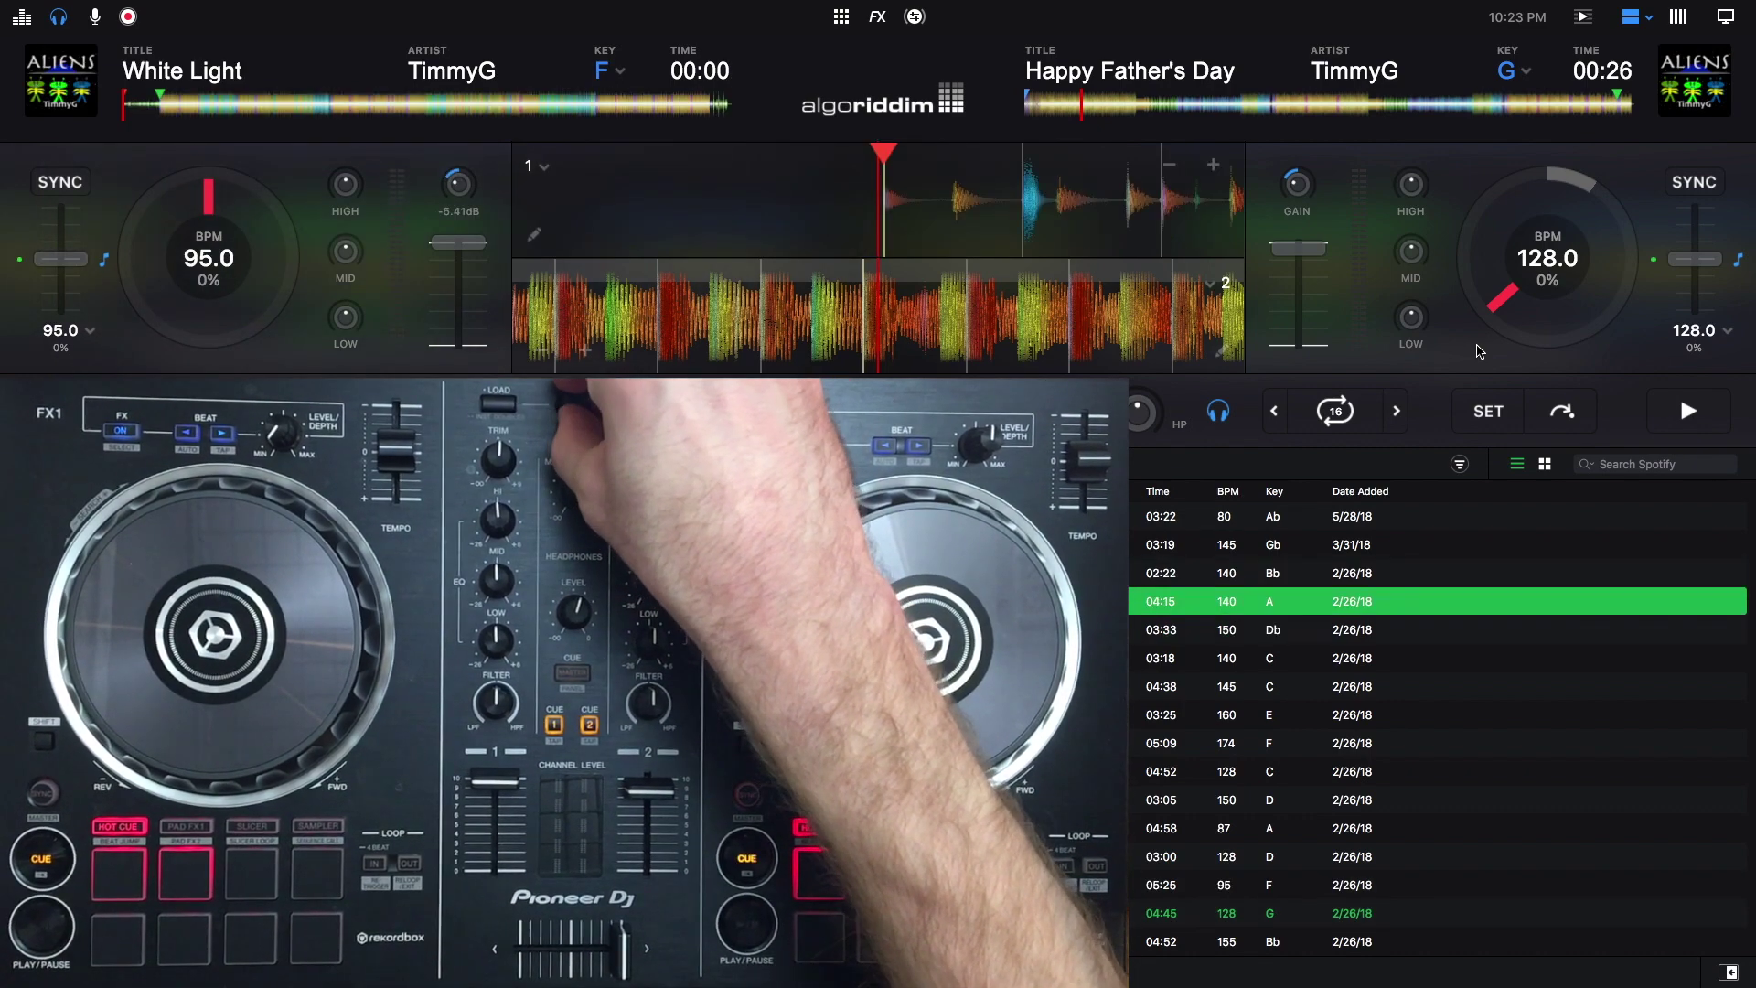
pyautogui.hotkey('shift', 'Right')
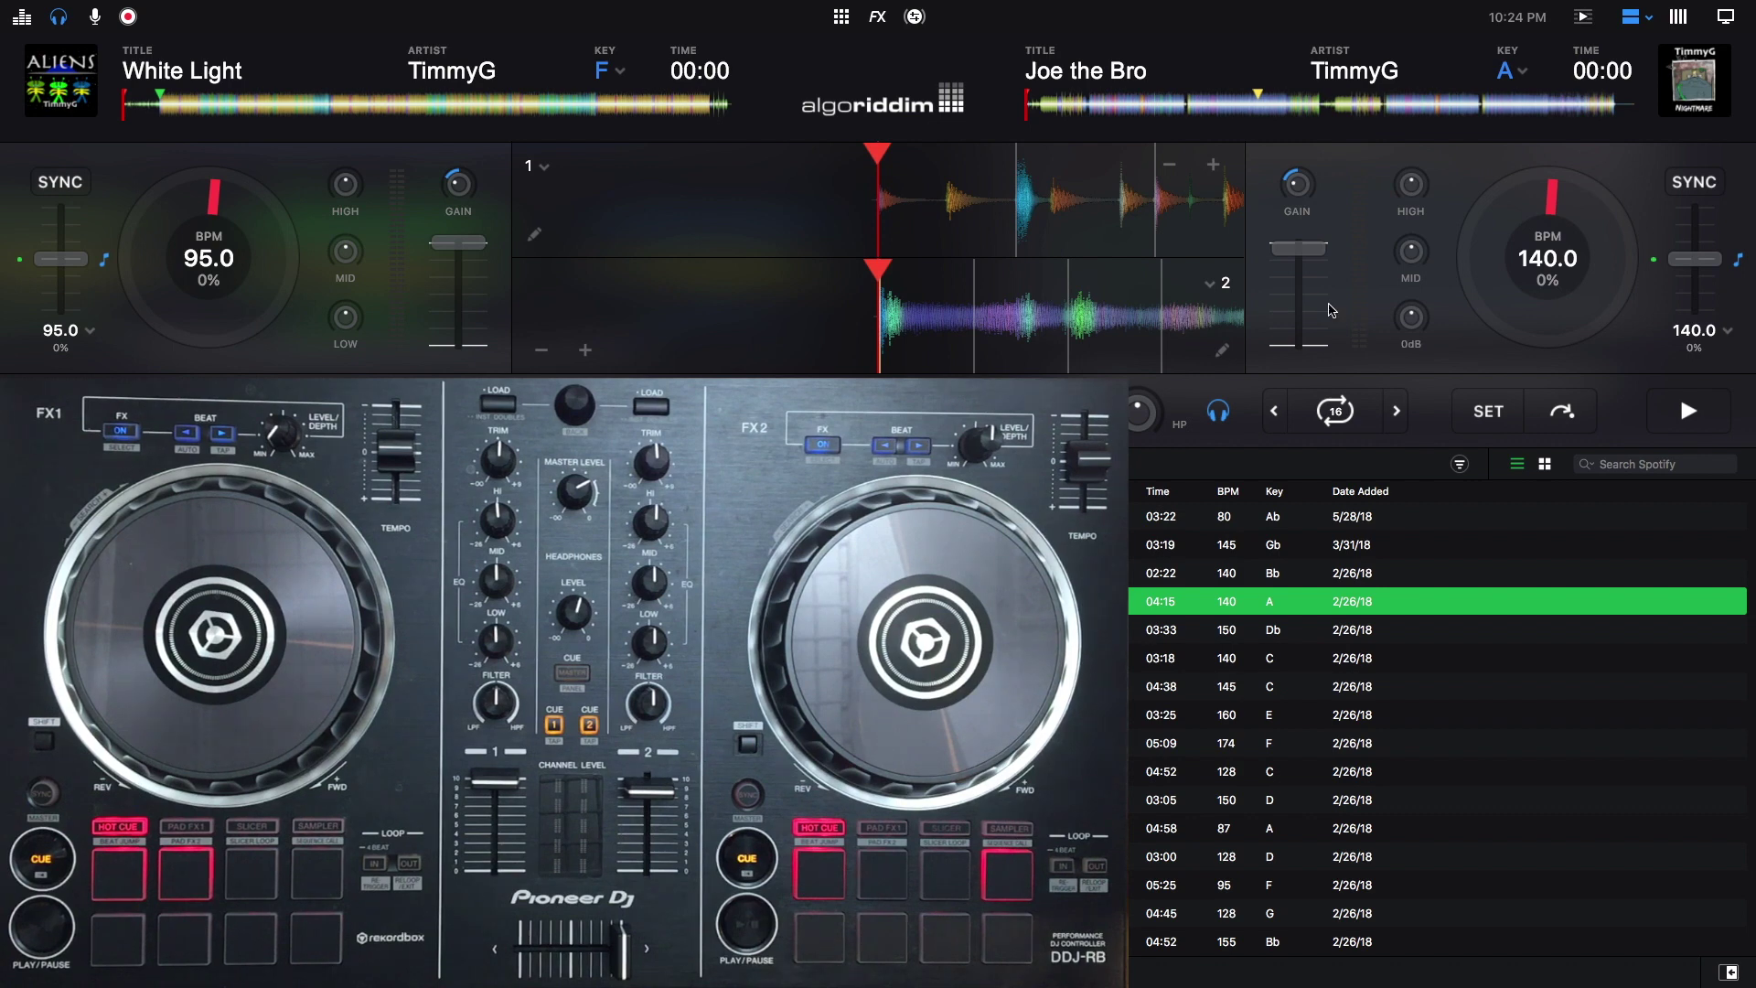
# Set deck 2's tempo range to ±50% and close the deck's tempo settings.
pyautogui.click(1720, 333)
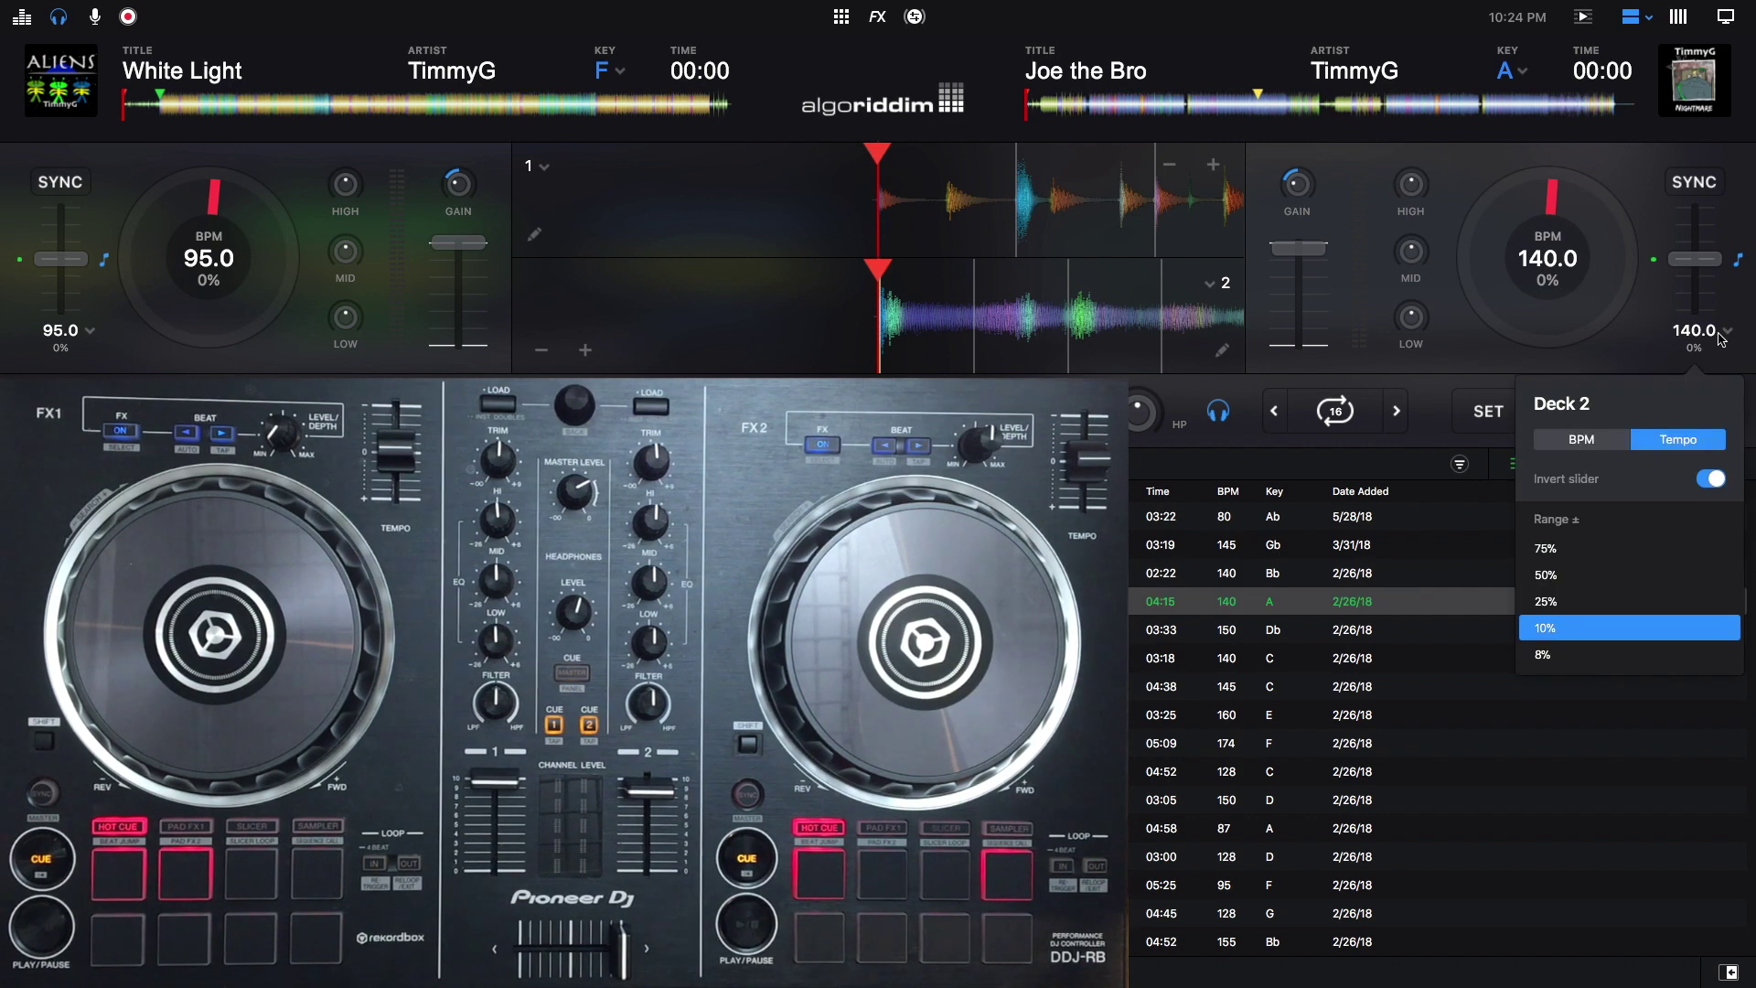
pyautogui.click(1573, 584)
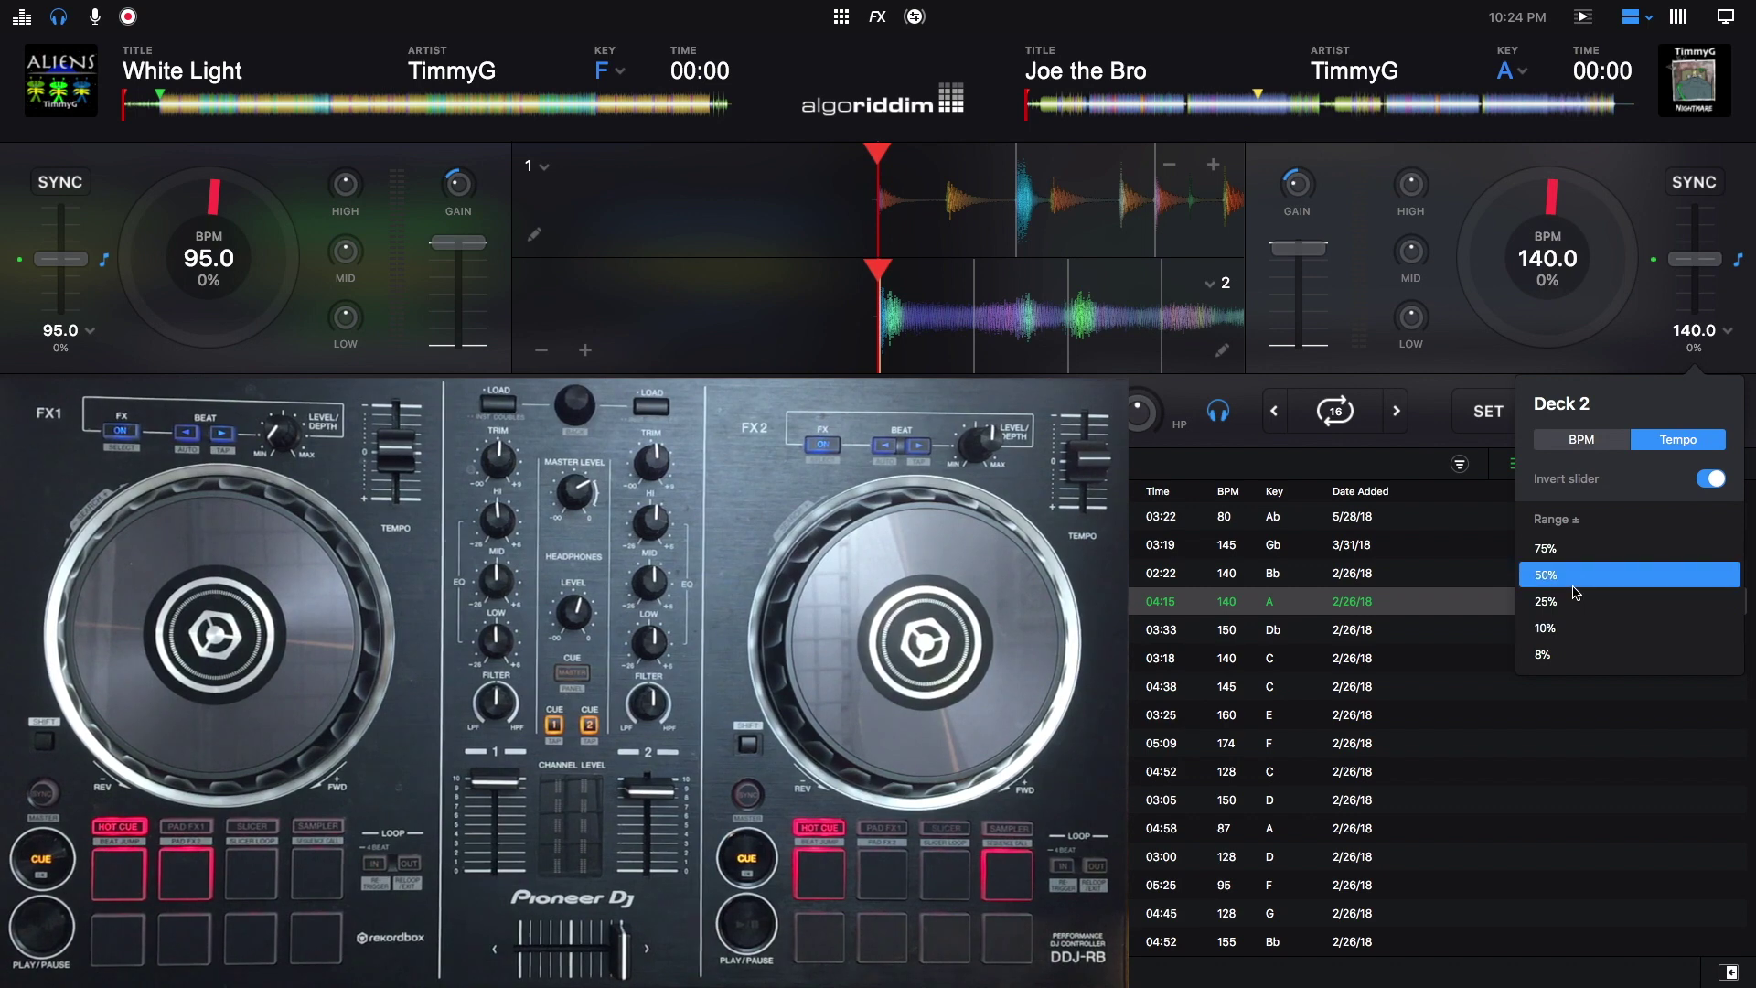
pyautogui.click(1614, 356)
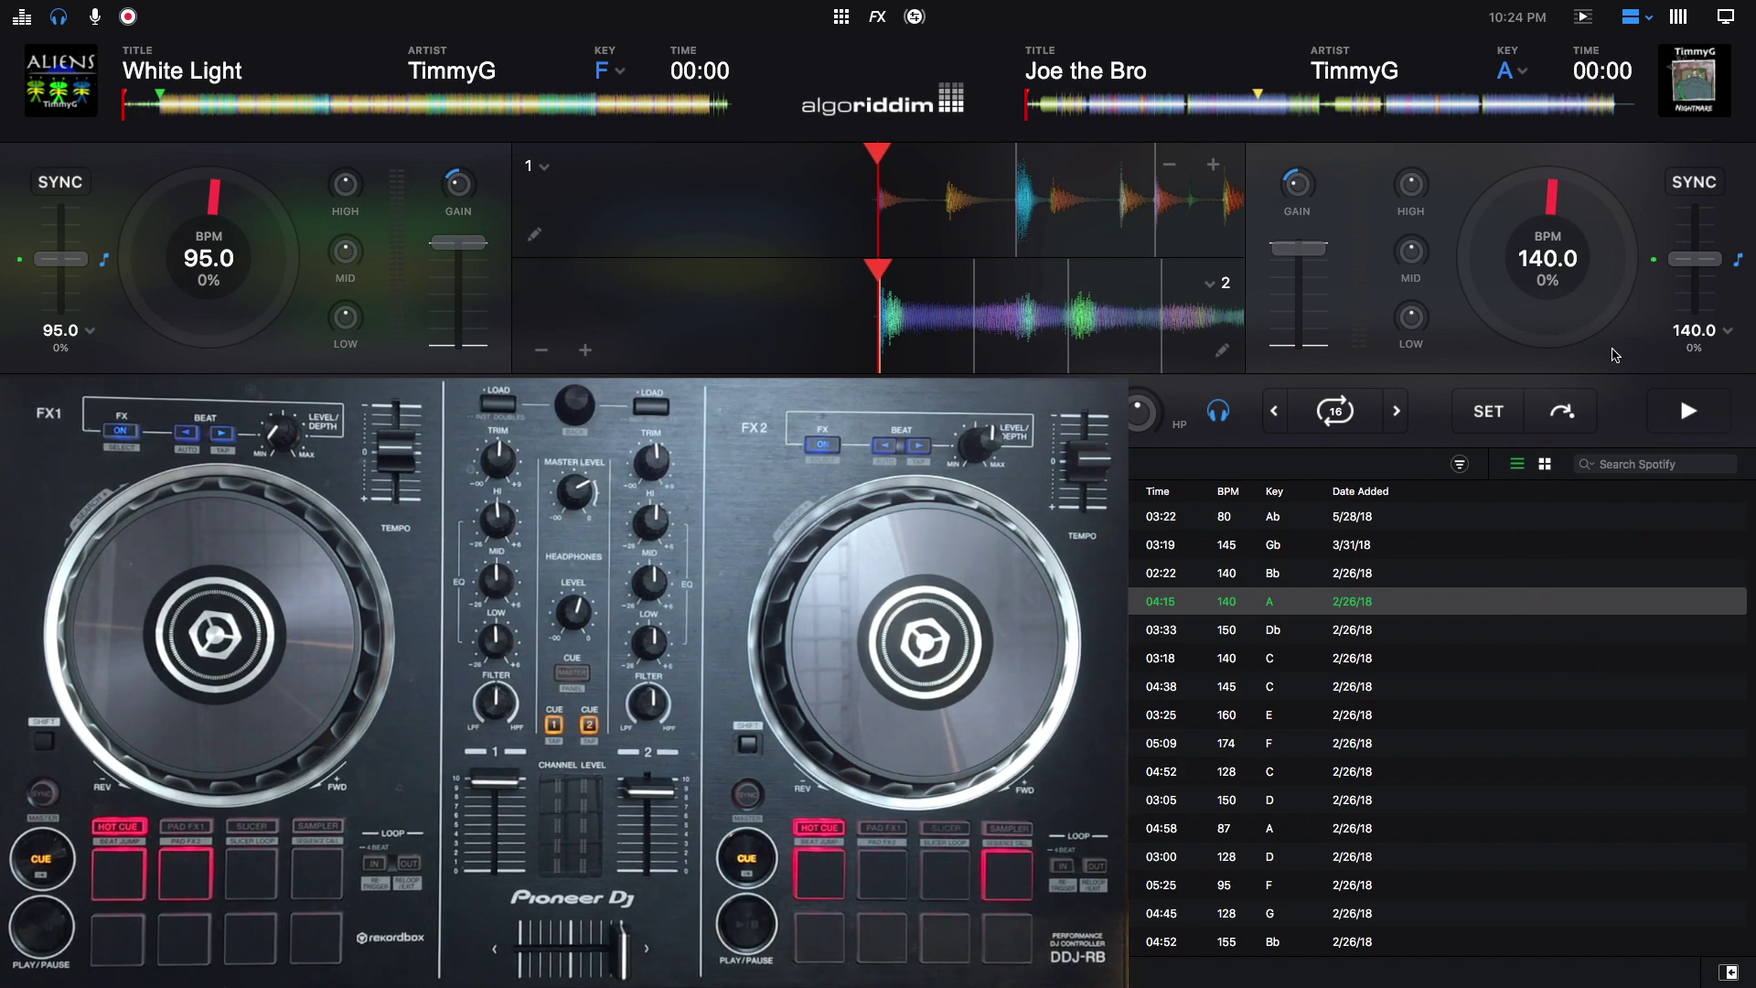